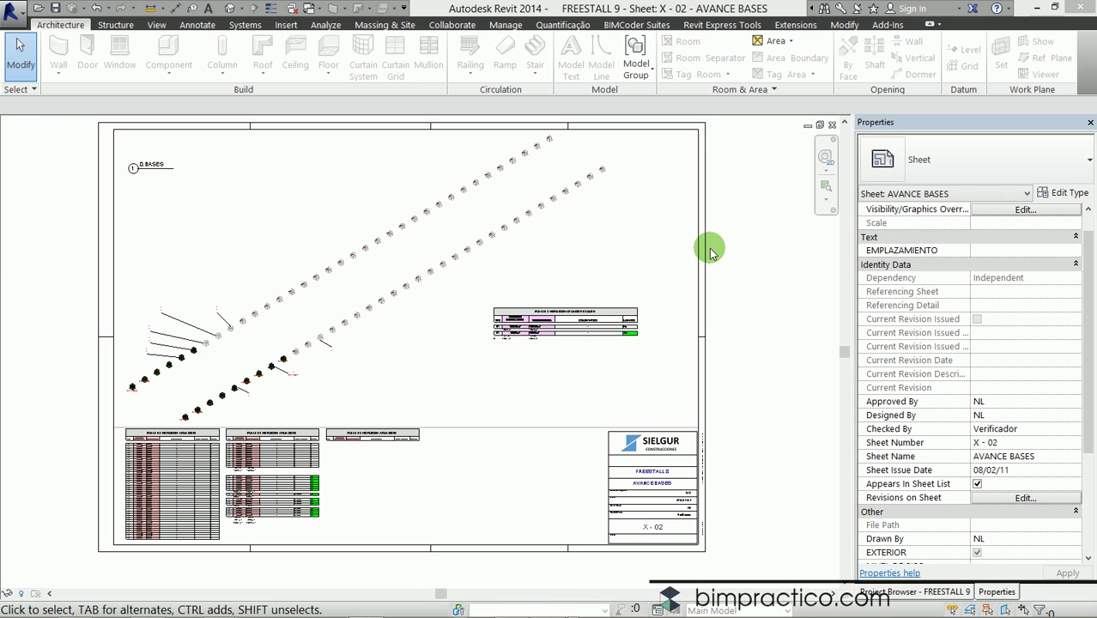
Pan and zoom across the AVANCE BASES foundation schedule's B1 rows and columns, then the foundation plan
{"action": "left_click", "coordinate": [342, 452]}
{"action": "scroll", "coordinate": [483, 386], "scroll_direction": "up", "scroll_amount": 2}
{"action": "scroll", "coordinate": [481, 396], "scroll_direction": "up", "scroll_amount": 2}
{"action": "scroll", "coordinate": [480, 397], "scroll_direction": "up", "scroll_amount": 2}
{"action": "scroll", "coordinate": [417, 473], "scroll_direction": "up", "scroll_amount": 2}
{"action": "scroll", "coordinate": [440, 473], "scroll_direction": "up", "scroll_amount": 1}
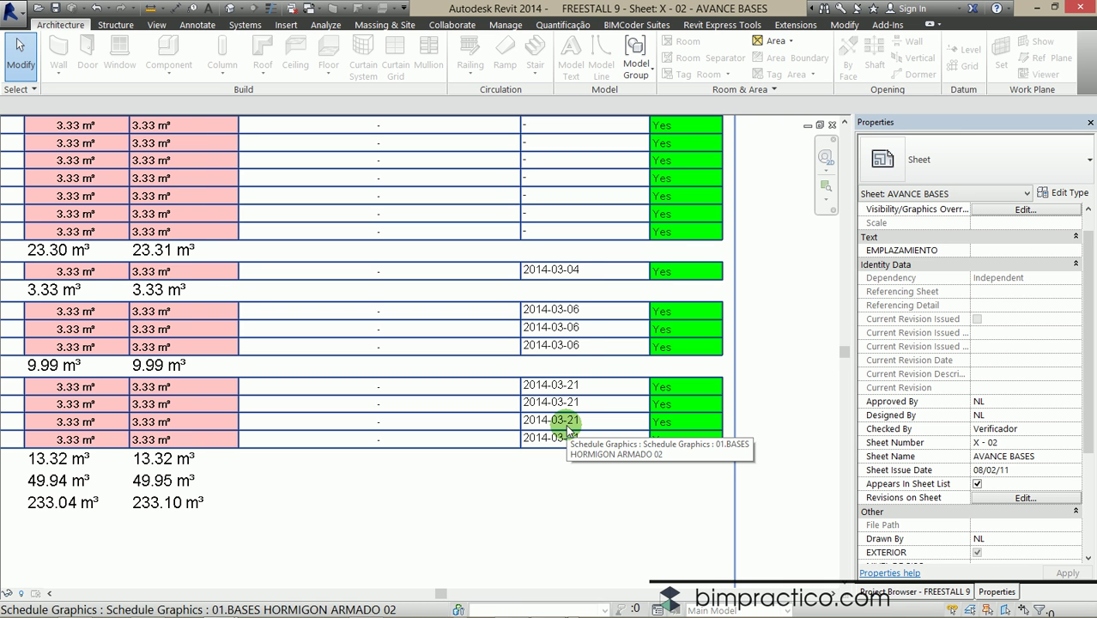
{"action": "scroll", "coordinate": [569, 429], "scroll_direction": "down", "scroll_amount": 1}
{"action": "mouse_move", "coordinate": [454, 428]}
{"action": "middle_mouse_down"}
{"action": "mouse_move", "coordinate": [551, 441]}
{"action": "mouse_move", "coordinate": [584, 426]}
{"action": "middle_mouse_up"}
{"action": "scroll", "coordinate": [362, 419], "scroll_direction": "down", "scroll_amount": 1}
{"action": "scroll", "coordinate": [368, 408], "scroll_direction": "down", "scroll_amount": 1}
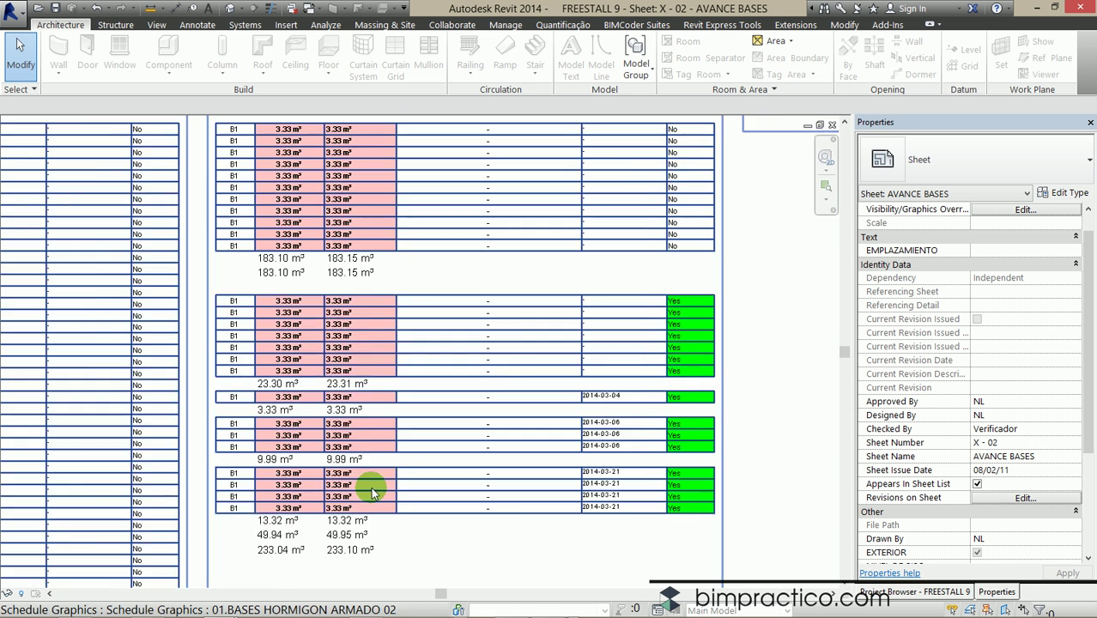
{"action": "scroll", "coordinate": [352, 377], "scroll_direction": "down", "scroll_amount": 1}
{"action": "scroll", "coordinate": [342, 483], "scroll_direction": "up", "scroll_amount": 1}
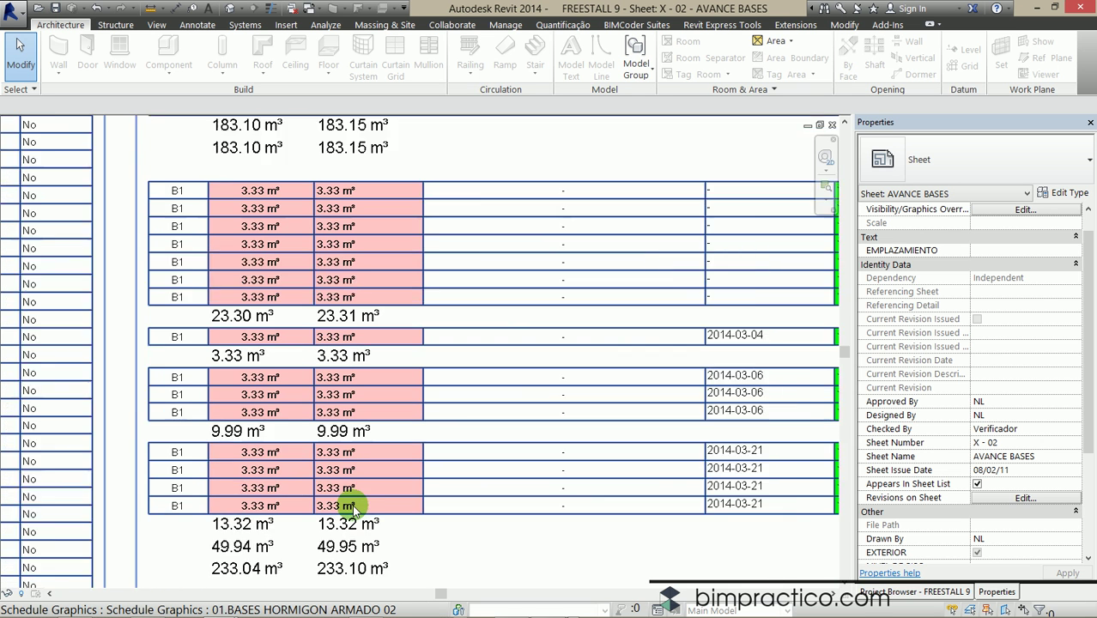
{"action": "scroll", "coordinate": [348, 486], "scroll_direction": "up", "scroll_amount": 1}
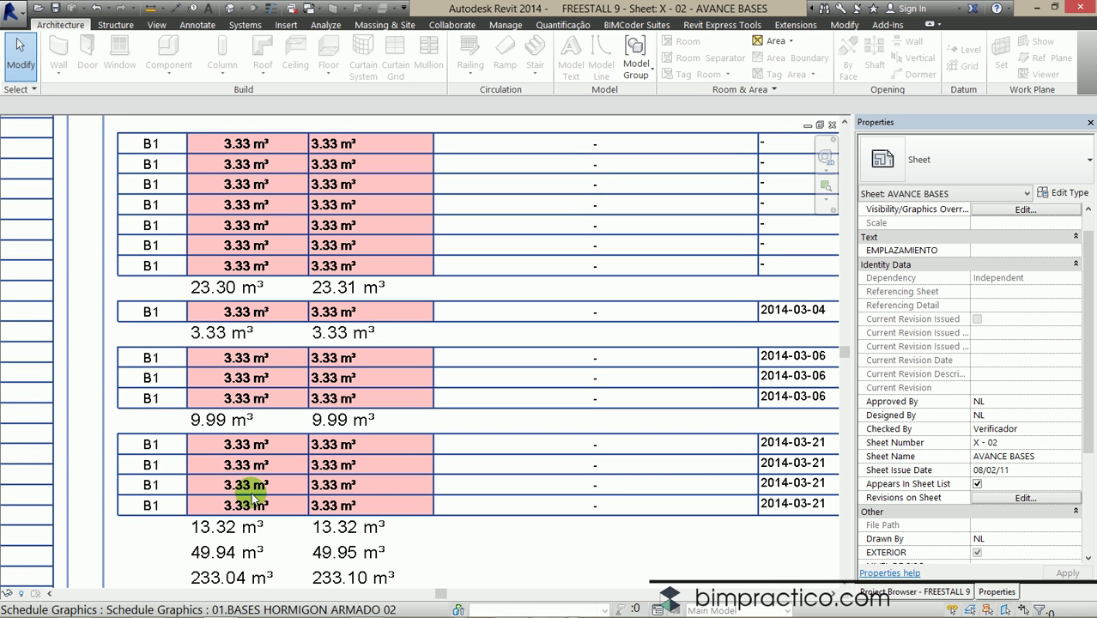
{"action": "scroll", "coordinate": [249, 442], "scroll_direction": "down", "scroll_amount": 1}
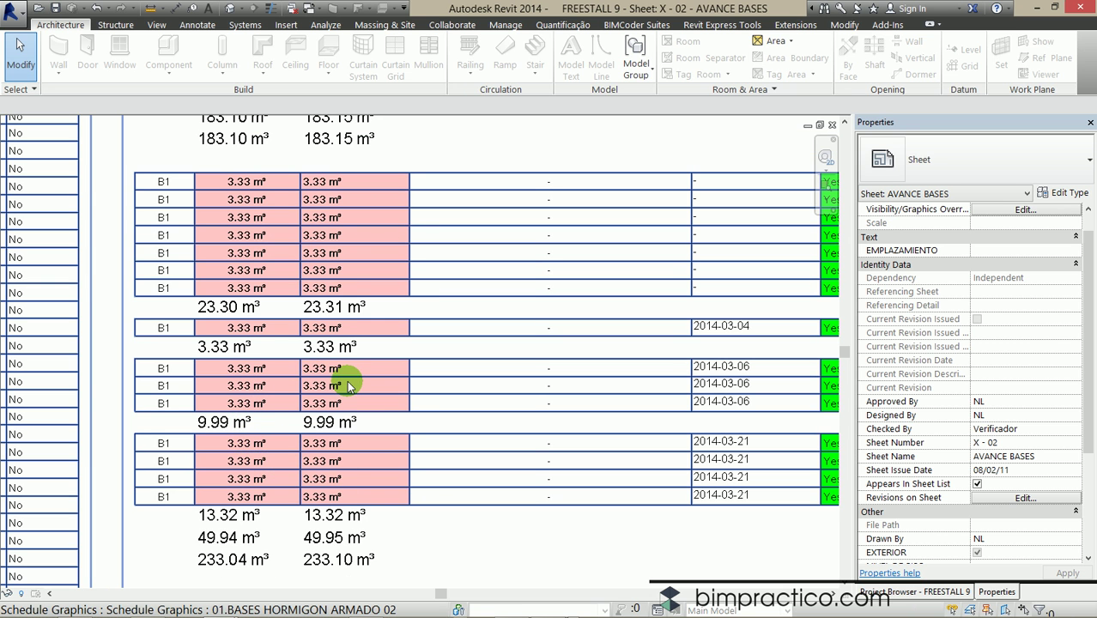
{"action": "middle_click_drag", "start_coordinate": [347, 386], "coordinate": [291, 369]}
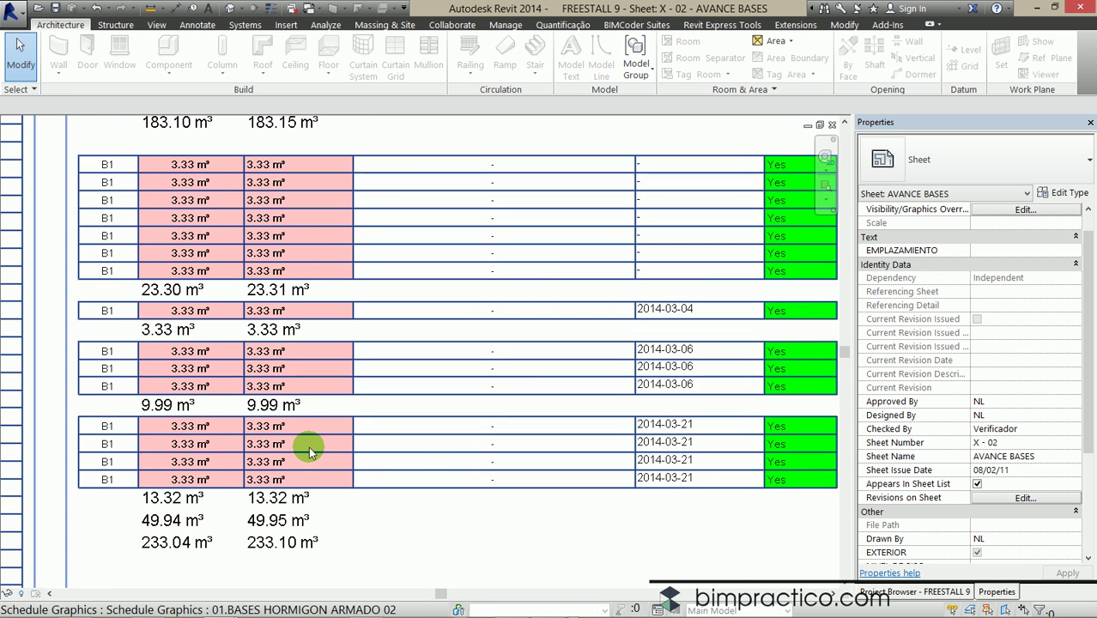
{"action": "middle_click_drag", "start_coordinate": [560, 443], "coordinate": [509, 445]}
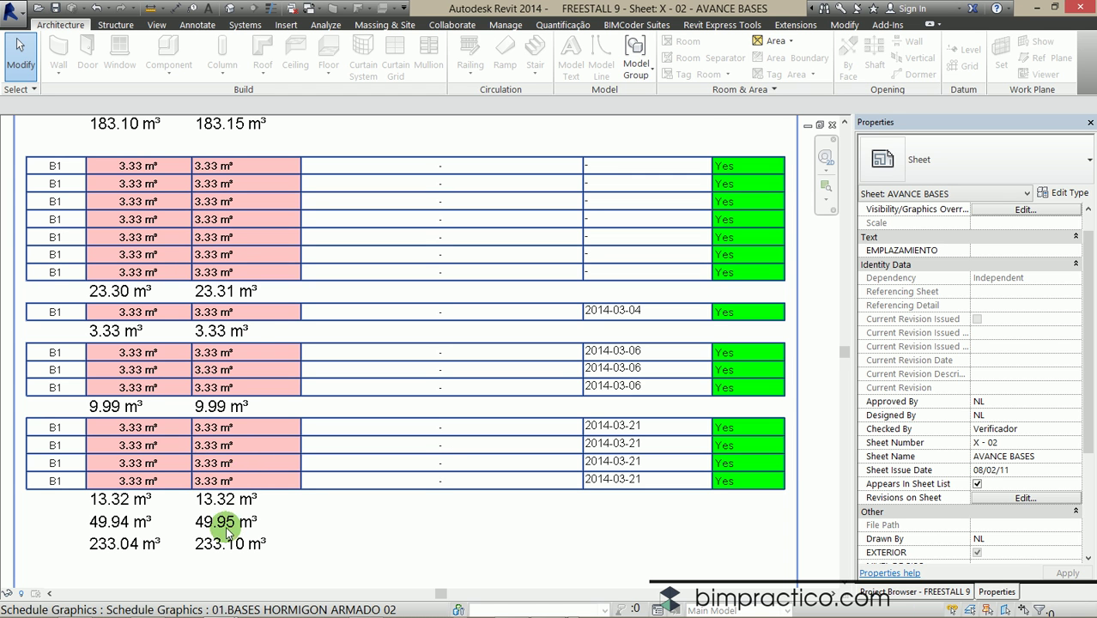
{"action": "scroll", "coordinate": [225, 519], "scroll_direction": "down", "scroll_amount": 5}
{"action": "scroll", "coordinate": [114, 525], "scroll_direction": "up", "scroll_amount": 2}
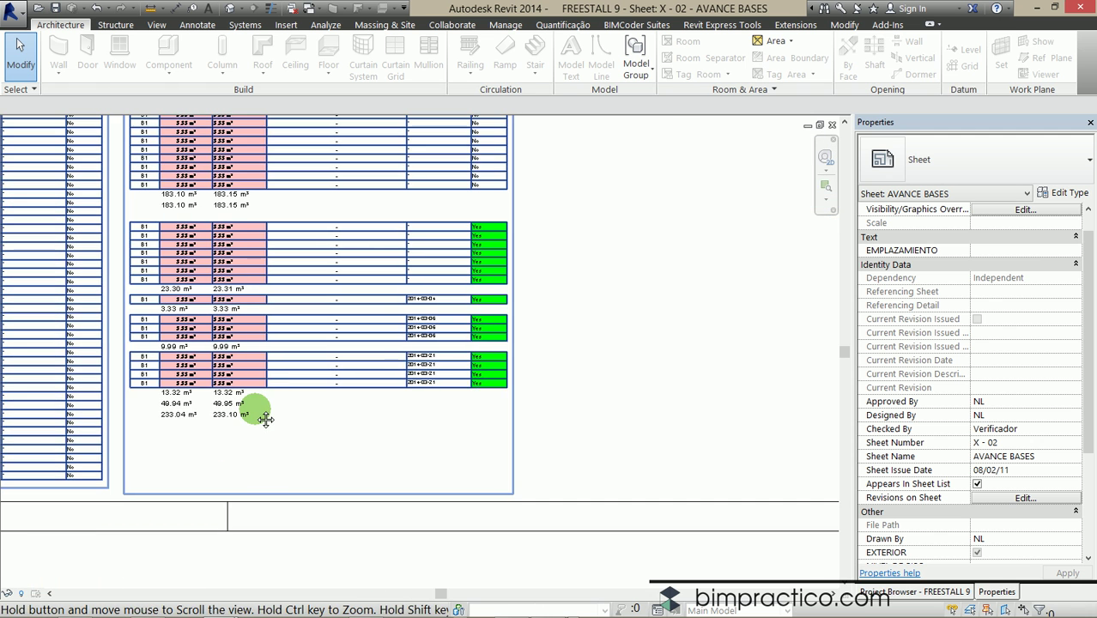
{"action": "scroll", "coordinate": [257, 423], "scroll_direction": "up", "scroll_amount": 2}
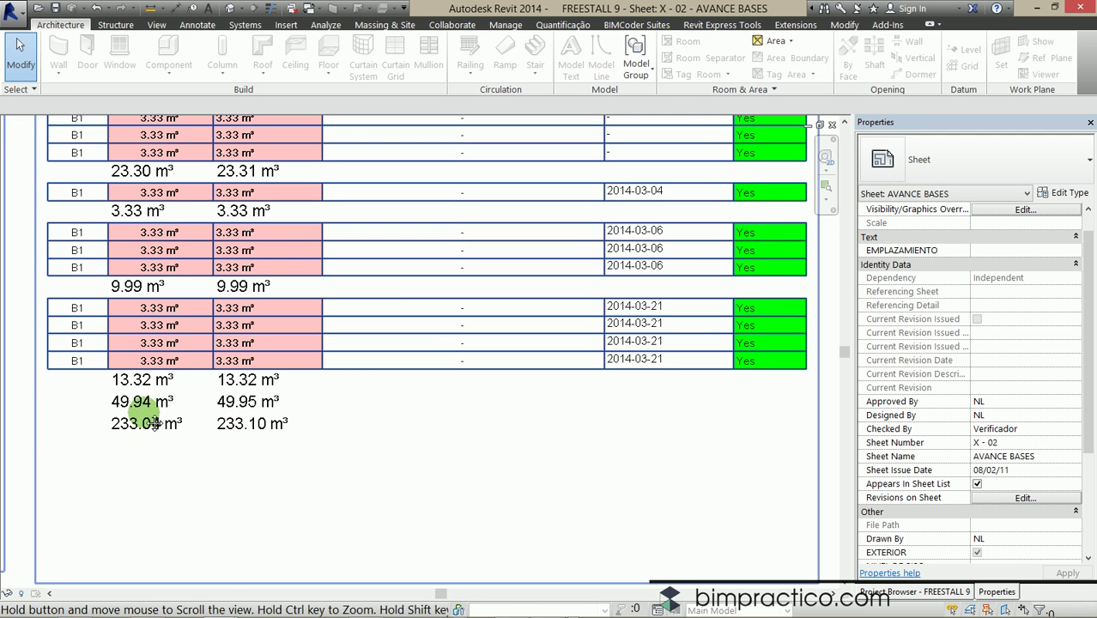
{"action": "middle_click_drag", "start_coordinate": [135, 405], "coordinate": [257, 456]}
{"action": "mouse_move", "coordinate": [292, 367]}
{"action": "middle_mouse_down"}
{"action": "mouse_move", "coordinate": [281, 392]}
{"action": "mouse_move", "coordinate": [207, 412]}
{"action": "middle_mouse_up"}
{"action": "scroll", "coordinate": [264, 395], "scroll_direction": "down", "scroll_amount": 1}
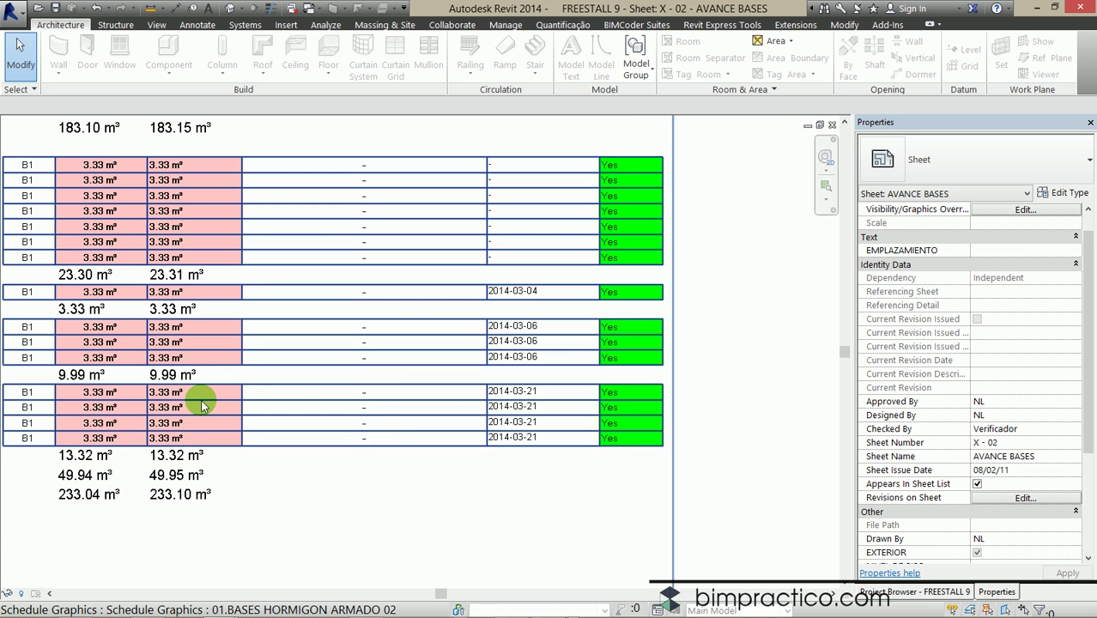
{"action": "scroll", "coordinate": [206, 403], "scroll_direction": "down", "scroll_amount": 1}
{"action": "scroll", "coordinate": [221, 392], "scroll_direction": "down", "scroll_amount": 1}
{"action": "scroll", "coordinate": [318, 380], "scroll_direction": "down", "scroll_amount": 1}
{"action": "middle_click_drag", "start_coordinate": [427, 331], "coordinate": [403, 480]}
{"action": "scroll", "coordinate": [325, 404], "scroll_direction": "down", "scroll_amount": 1}
{"action": "middle_click_drag", "start_coordinate": [325, 283], "coordinate": [392, 398]}
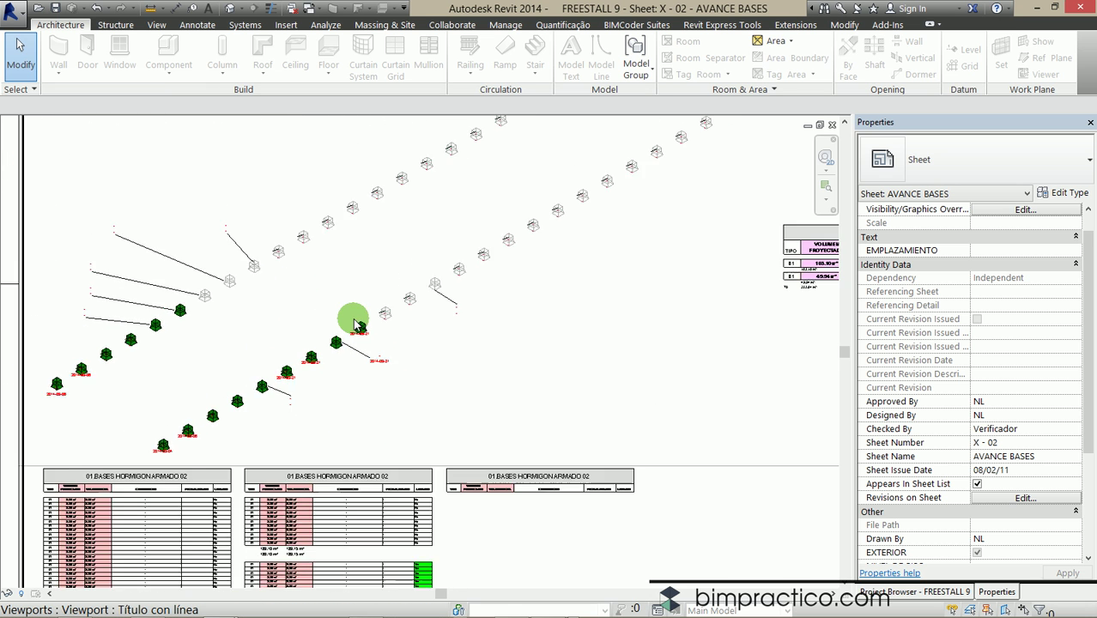
{"action": "scroll", "coordinate": [359, 325], "scroll_direction": "down", "scroll_amount": 2}
Activate the 0.BASES 3D viewport placed on the sheet
{"action": "double_click", "coordinate": [423, 263]}
{"action": "scroll", "coordinate": [352, 337], "scroll_direction": "up", "scroll_amount": 1}
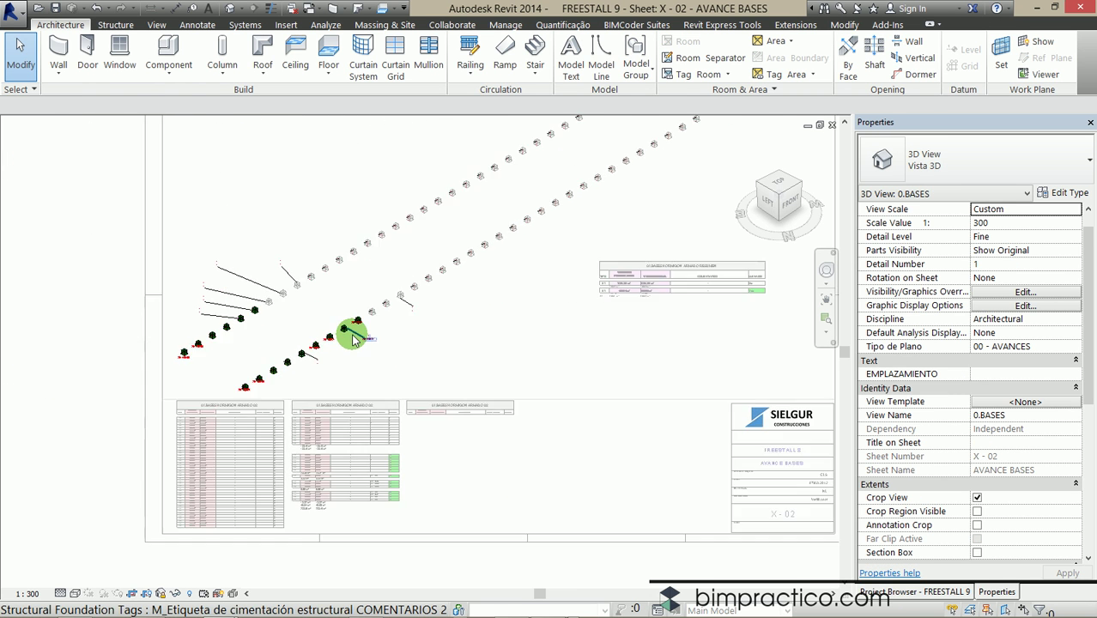
{"action": "scroll", "coordinate": [335, 261], "scroll_direction": "down", "scroll_amount": 1}
{"action": "scroll", "coordinate": [364, 262], "scroll_direction": "up", "scroll_amount": 1}
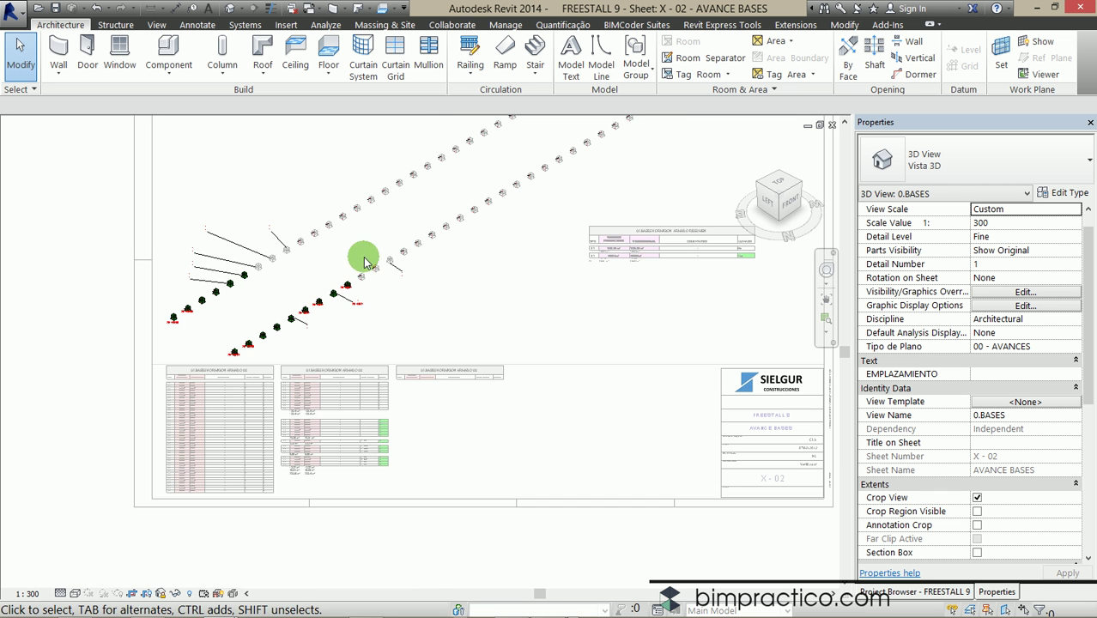
{"action": "scroll", "coordinate": [314, 294], "scroll_direction": "up", "scroll_amount": 1}
{"action": "scroll", "coordinate": [303, 324], "scroll_direction": "up", "scroll_amount": 2}
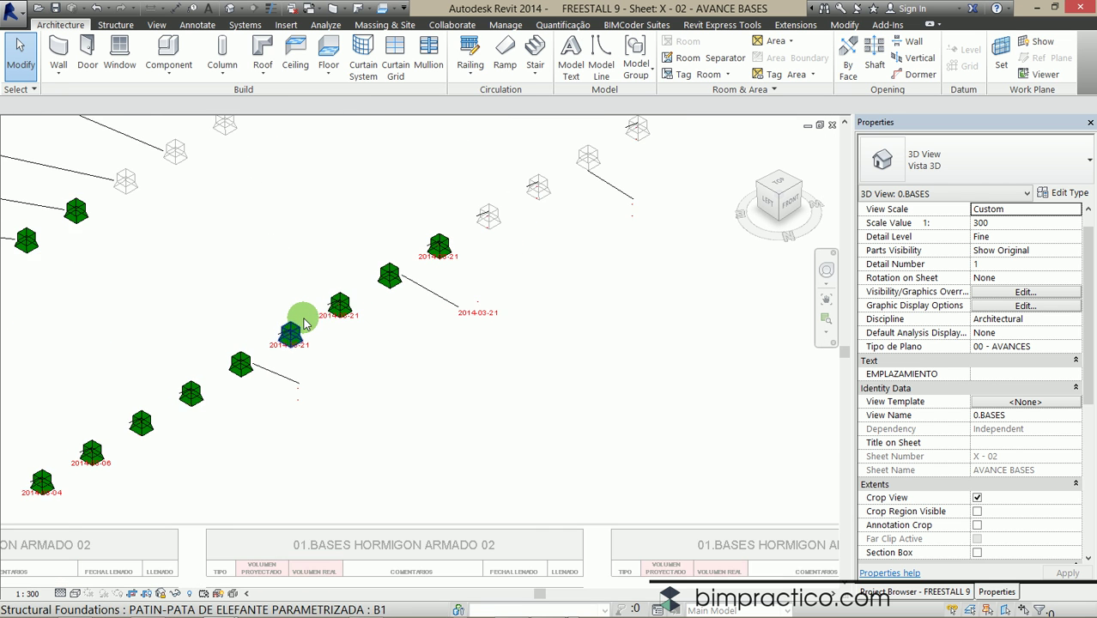
{"action": "scroll", "coordinate": [361, 296], "scroll_direction": "up", "scroll_amount": 2}
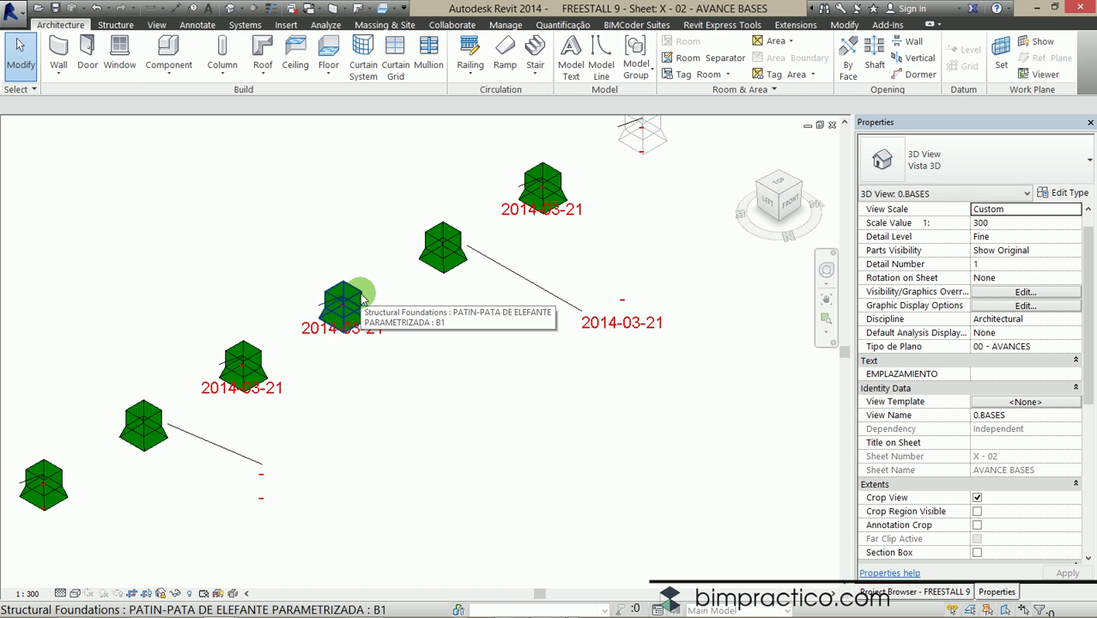
Open the PATIN-PATA DE ELEFANTE PARAMETRIZADA base family and close it without saving
{"action": "double_click", "coordinate": [362, 297]}
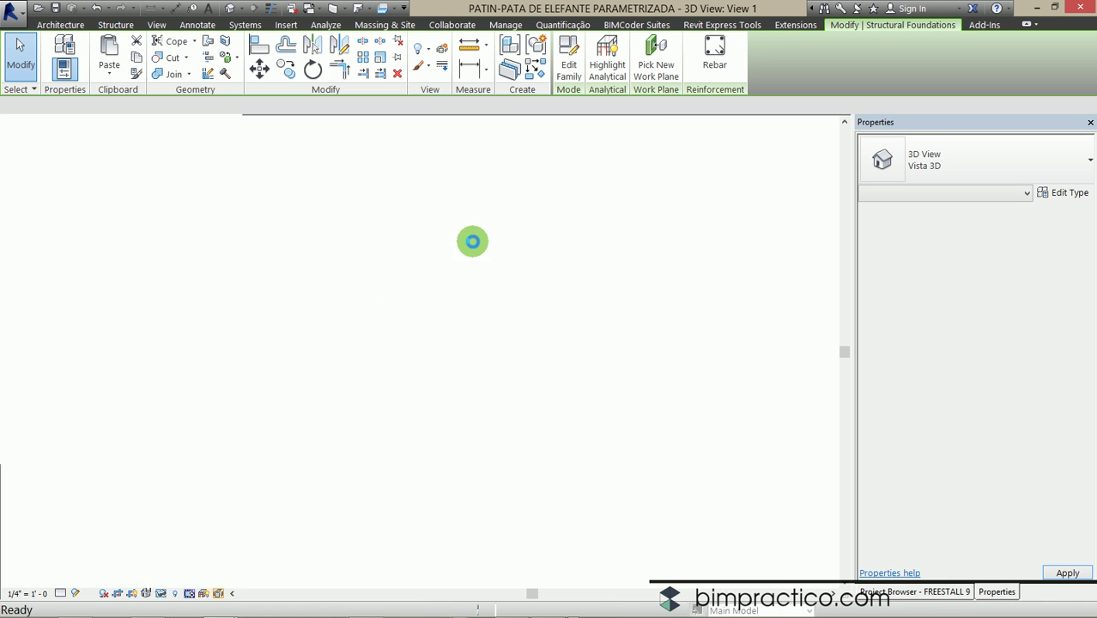
{"action": "left_click", "coordinate": [832, 125]}
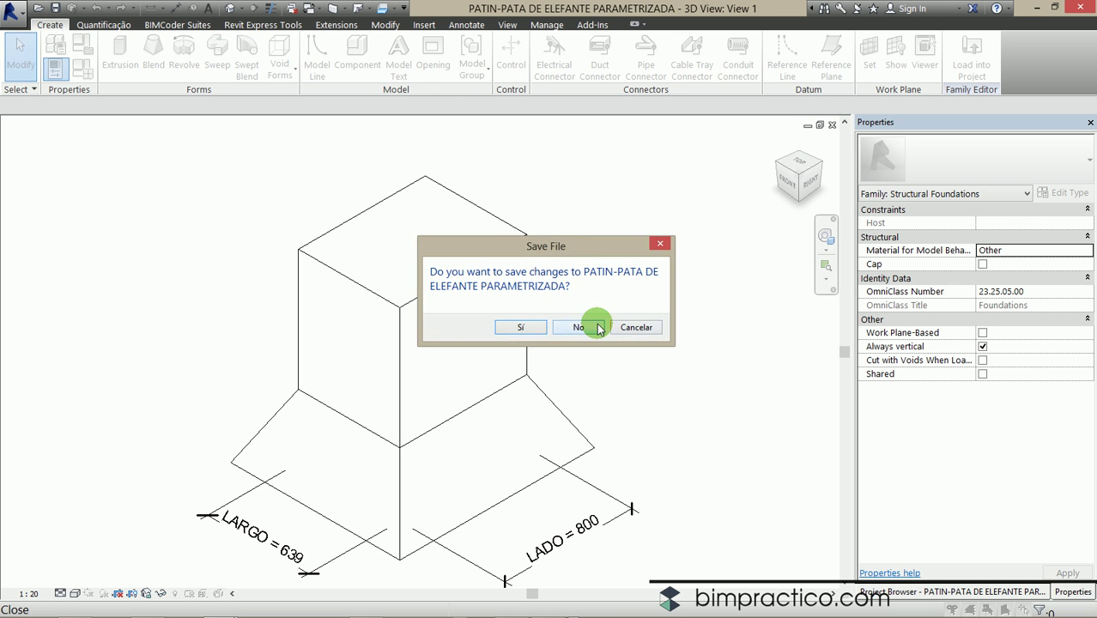
{"action": "left_click", "coordinate": [599, 327]}
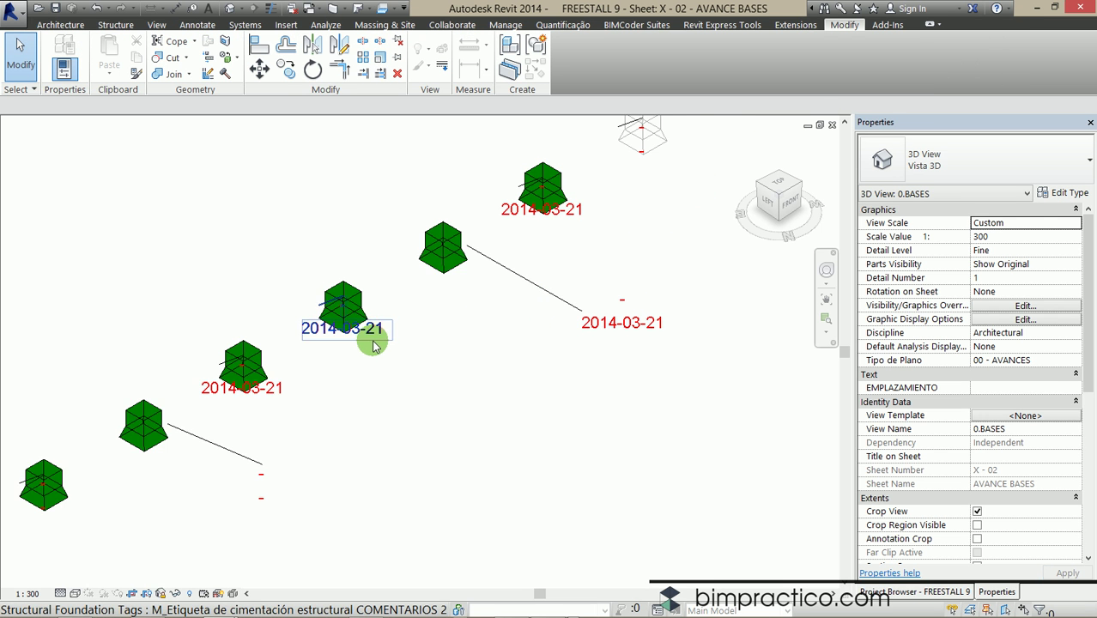
{"action": "scroll", "coordinate": [373, 344], "scroll_direction": "down", "scroll_amount": 3}
{"action": "scroll", "coordinate": [441, 387], "scroll_direction": "down", "scroll_amount": 2}
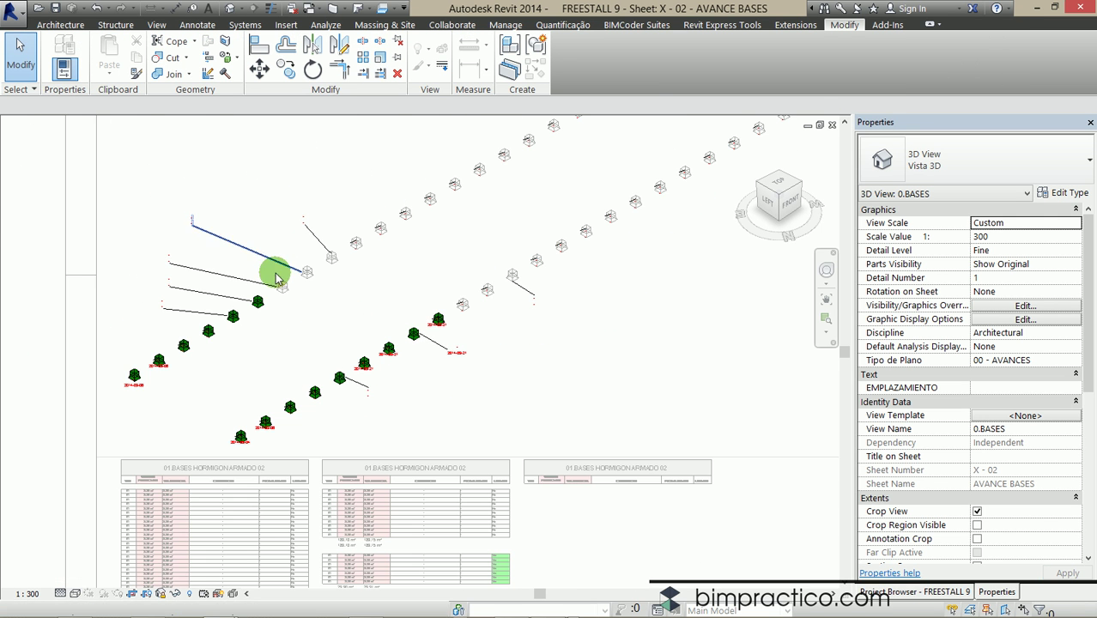
{"action": "scroll", "coordinate": [392, 356], "scroll_direction": "up", "scroll_amount": 3}
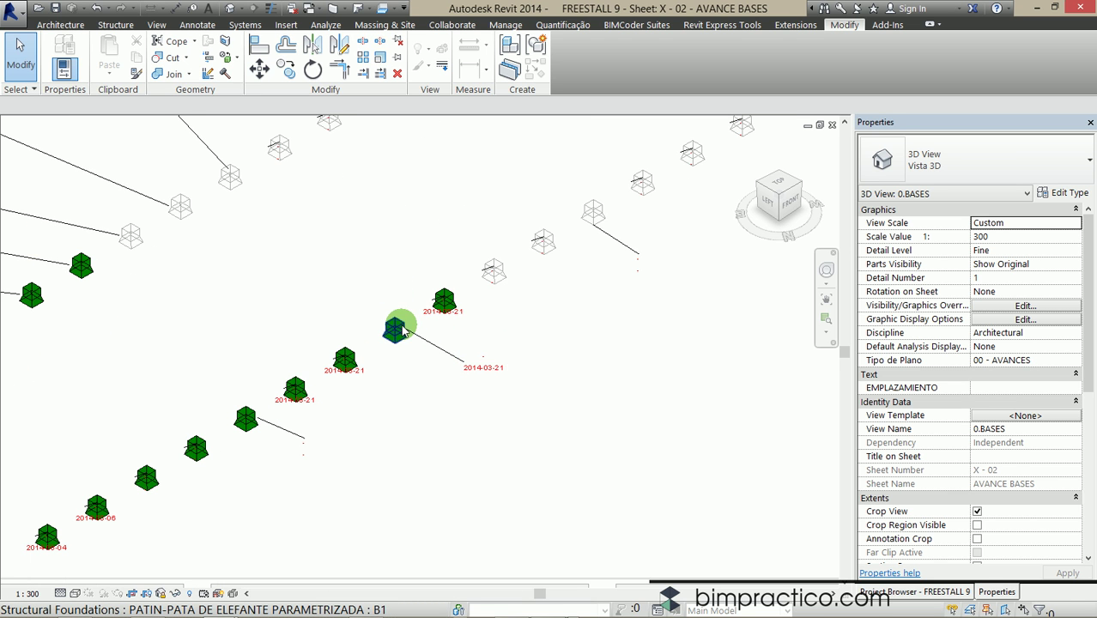
{"action": "scroll", "coordinate": [395, 334], "scroll_direction": "down", "scroll_amount": 2}
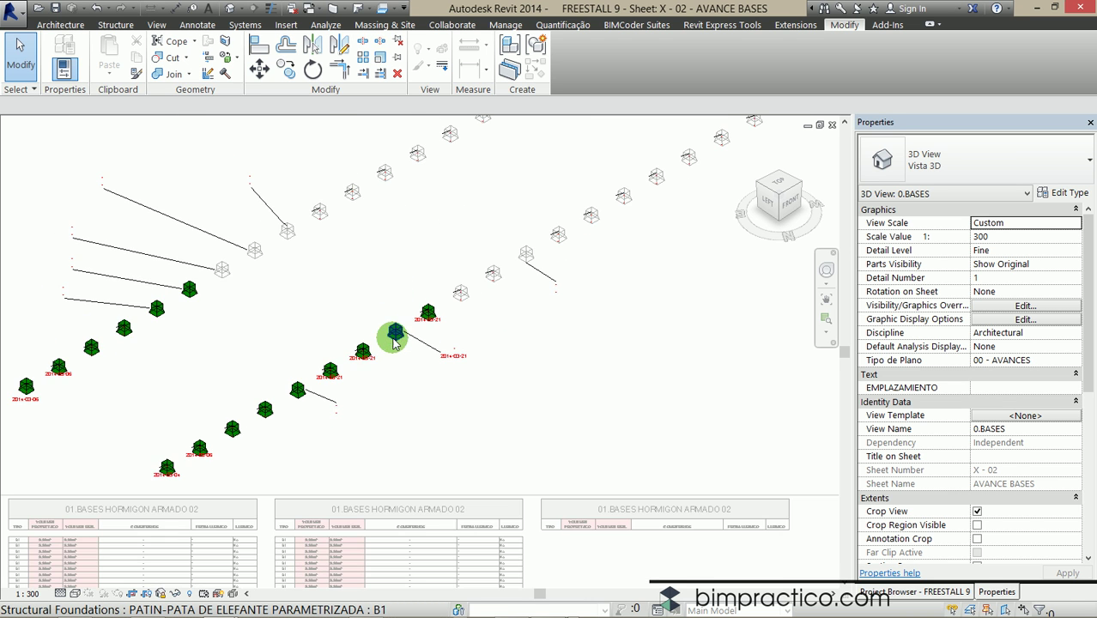
{"action": "scroll", "coordinate": [395, 341], "scroll_direction": "up", "scroll_amount": 2}
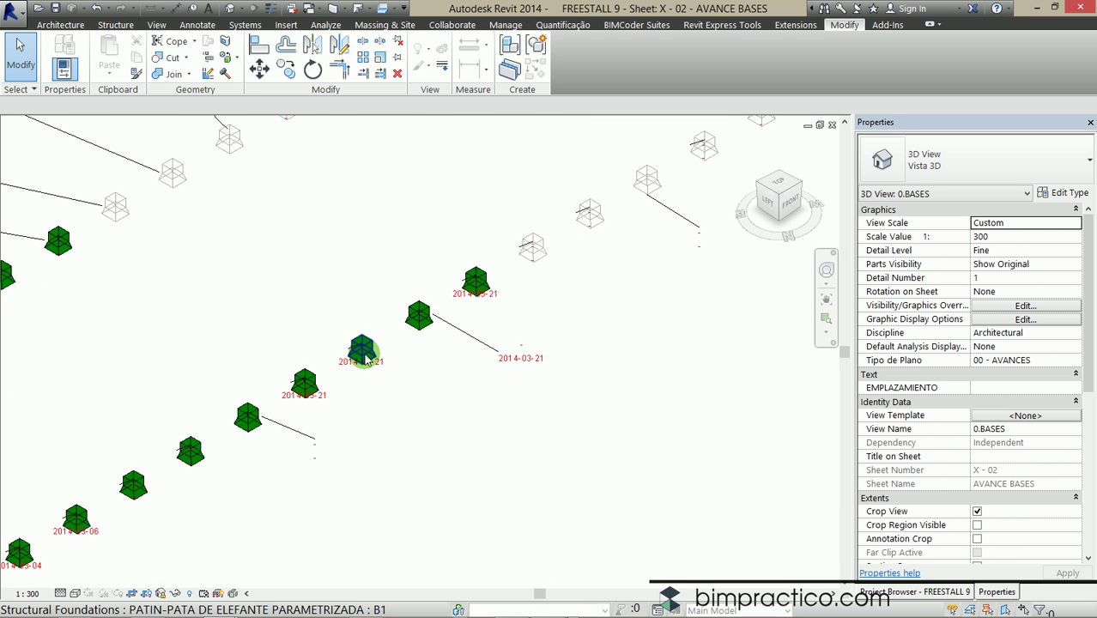
Ctrl-select the four foundation bases dated 2014-03-21 in the 3D view
{"action": "left_click", "coordinate": [307, 380]}
{"action": "middle_click_drag", "start_coordinate": [337, 383], "coordinate": [196, 395]}
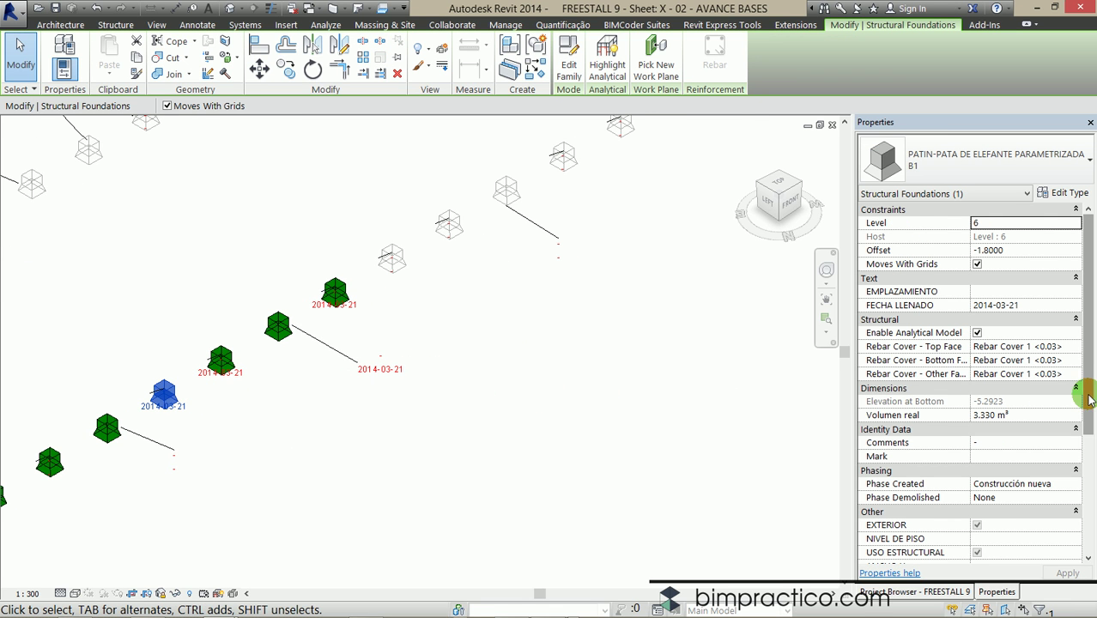
{"action": "mouse_move", "coordinate": [1090, 408]}
{"action": "left_mouse_down"}
{"action": "mouse_move", "coordinate": [1090, 432]}
{"action": "mouse_move", "coordinate": [1046, 399]}
{"action": "left_mouse_up"}
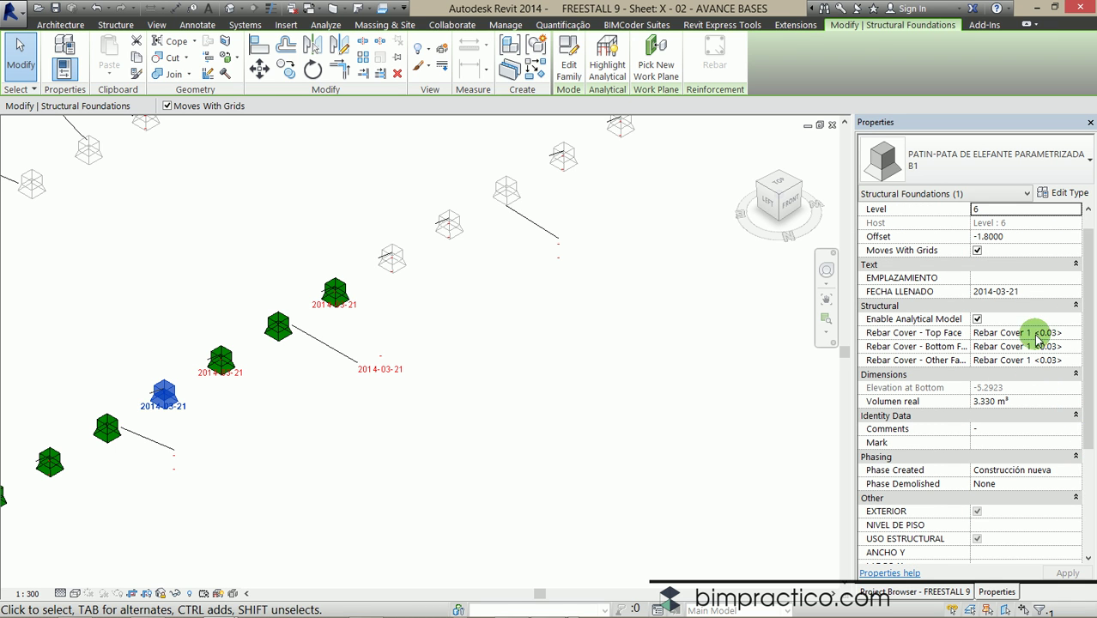
{"action": "left_click", "coordinate": [1019, 402]}
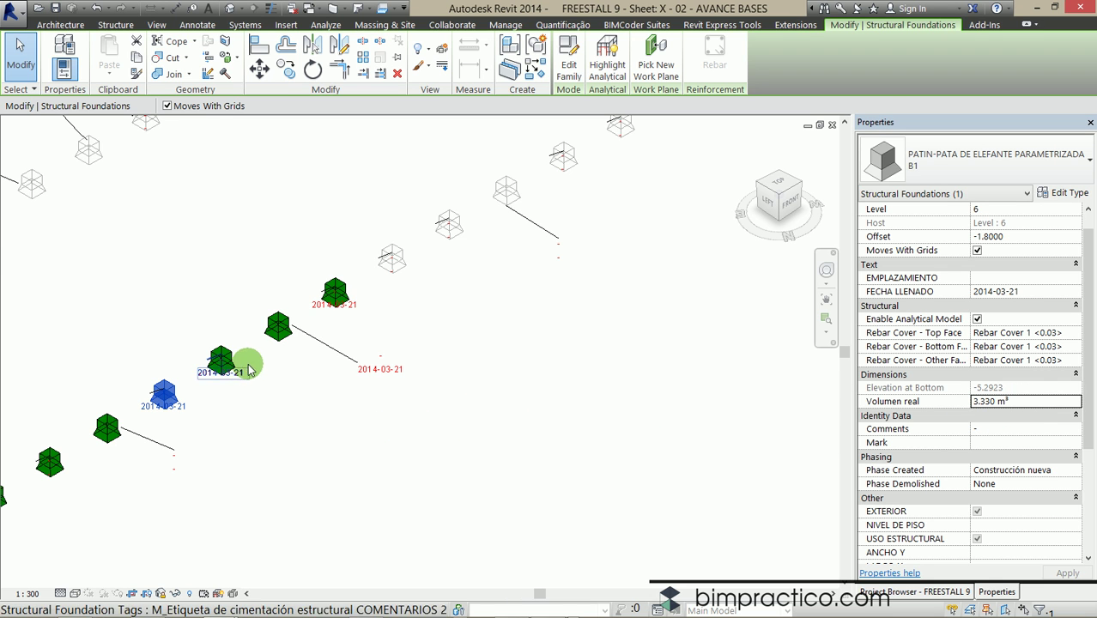
{"action": "scroll", "coordinate": [234, 358], "scroll_direction": "up", "scroll_amount": 3}
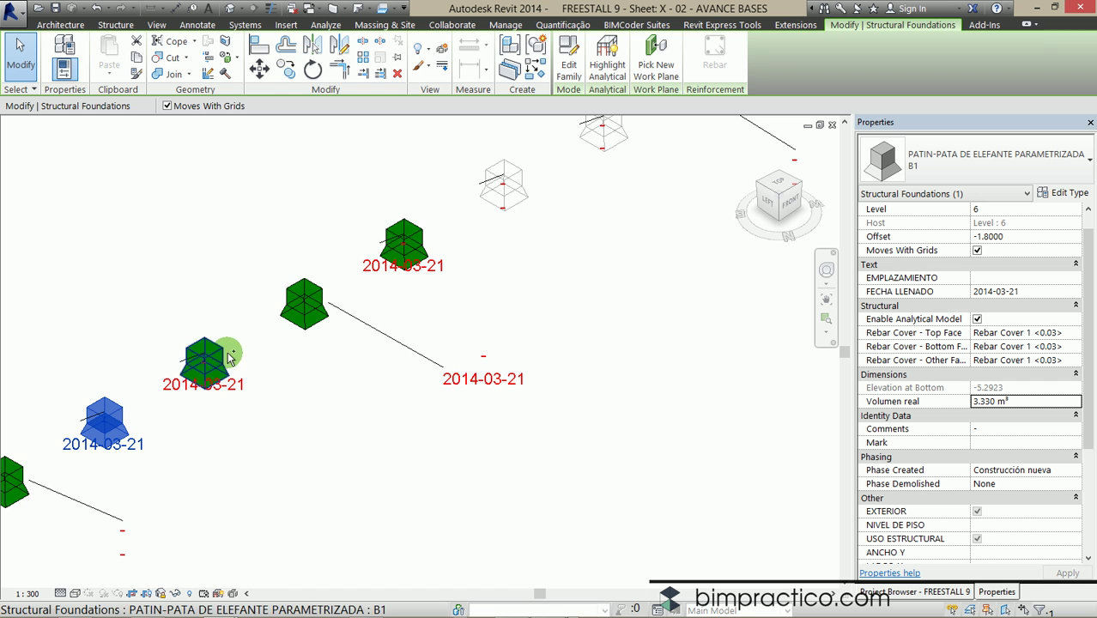
{"action": "left_click", "coordinate": [230, 357], "text": "ctrl"}
{"action": "scroll", "coordinate": [280, 367], "scroll_direction": "down", "scroll_amount": 1}
{"action": "middle_click_drag", "start_coordinate": [280, 366], "coordinate": [375, 371]}
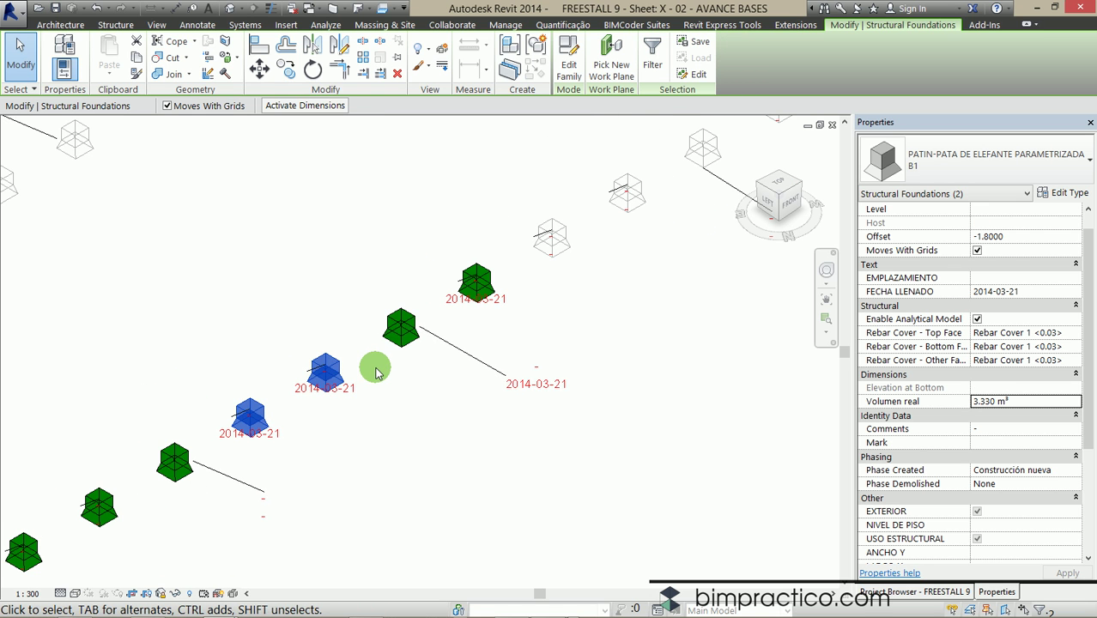
{"action": "left_click", "coordinate": [403, 317], "text": "ctrl"}
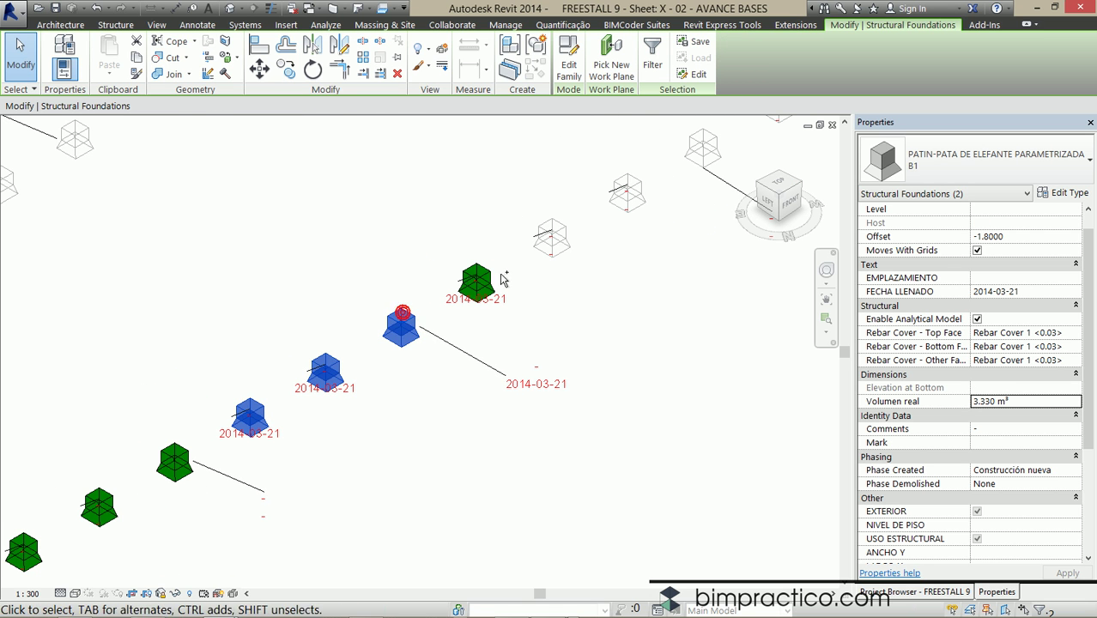
{"action": "left_click", "coordinate": [478, 276], "text": "ctrl"}
{"action": "scroll", "coordinate": [513, 276], "scroll_direction": "down", "scroll_amount": 2}
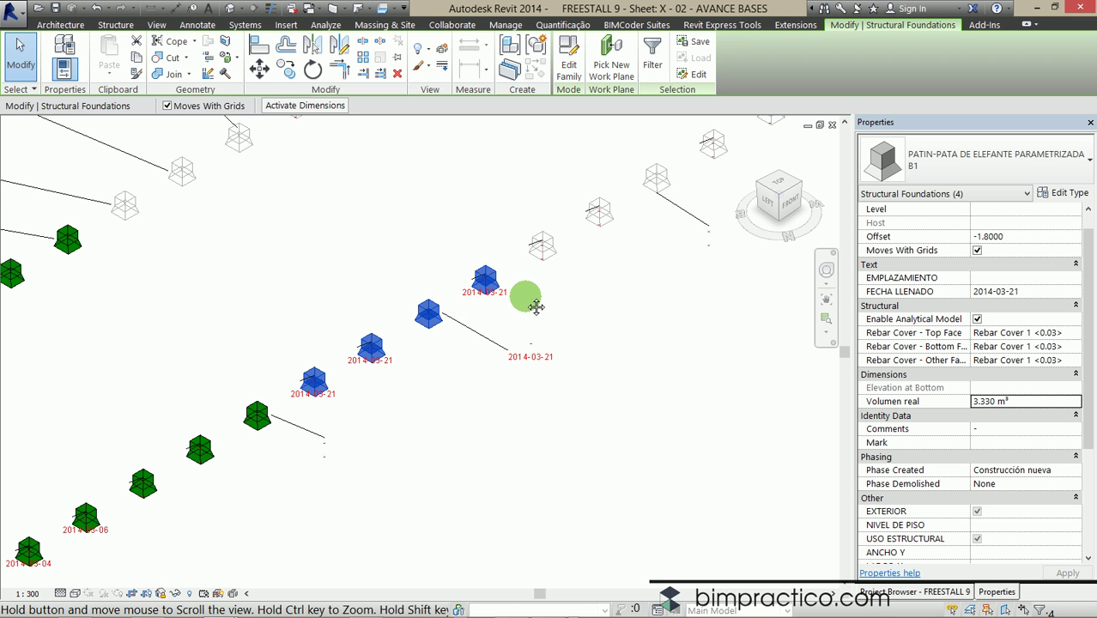
{"action": "middle_click_drag", "start_coordinate": [515, 307], "coordinate": [518, 315]}
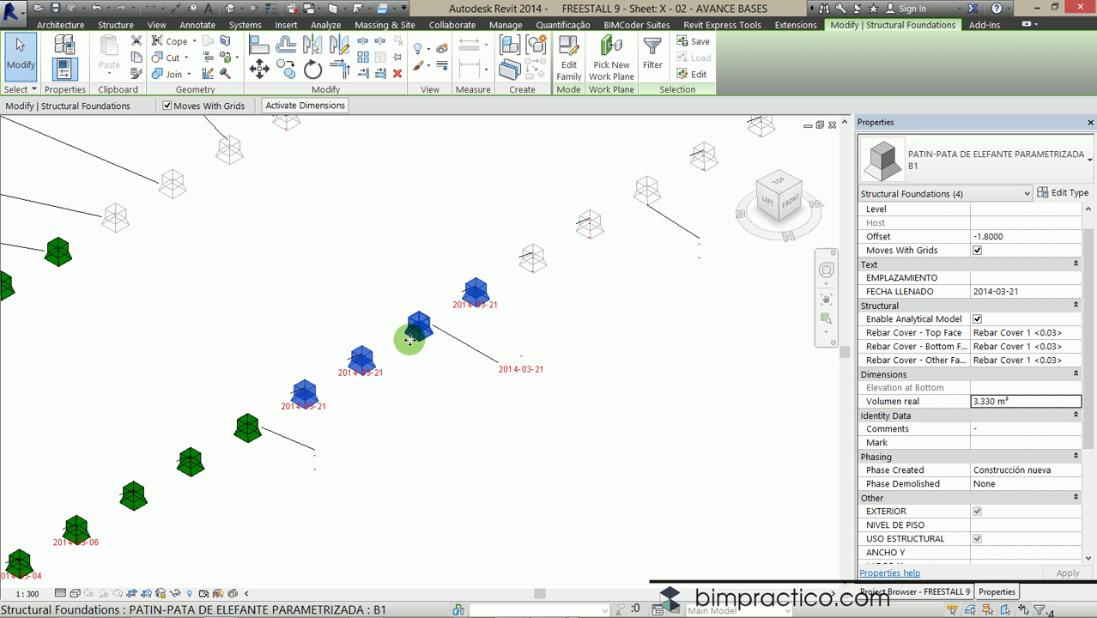
Set the selected bases' Volumen real from 3.330 to 10 m³, then deselect them
{"action": "left_click", "coordinate": [1036, 406]}
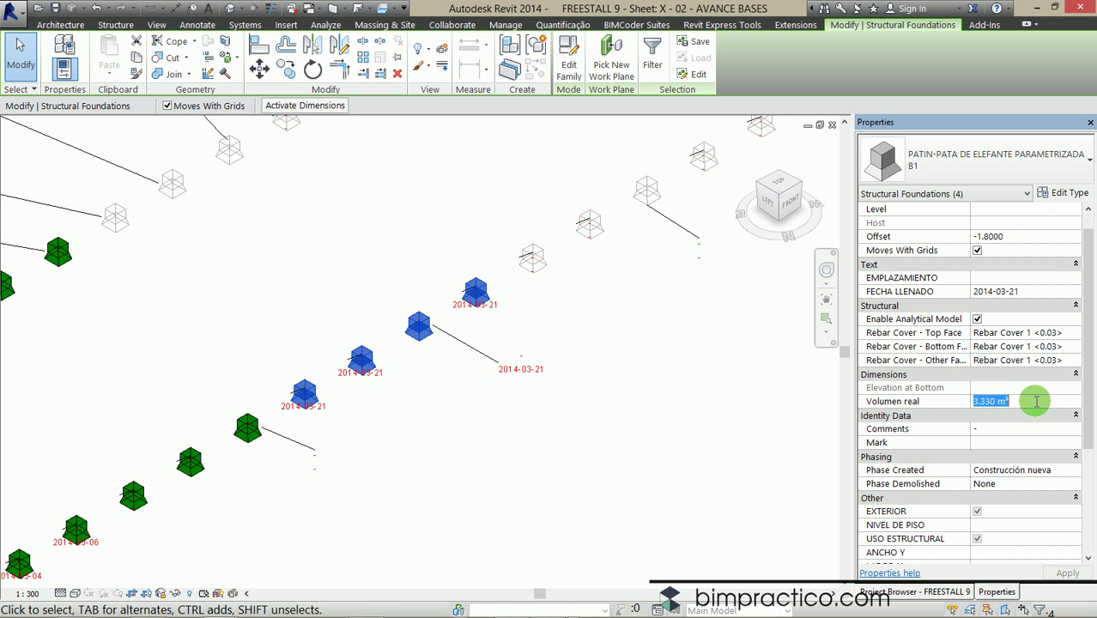
{"action": "type", "text": "10"}
{"action": "key", "text": "Return"}
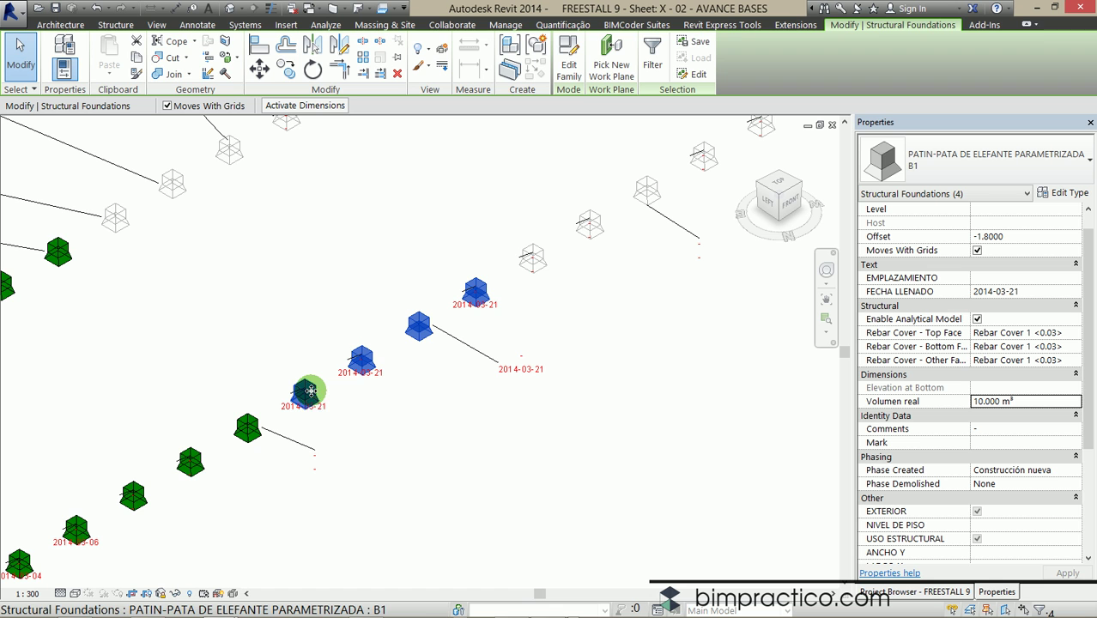
{"action": "scroll", "coordinate": [452, 382], "scroll_direction": "down", "scroll_amount": 1}
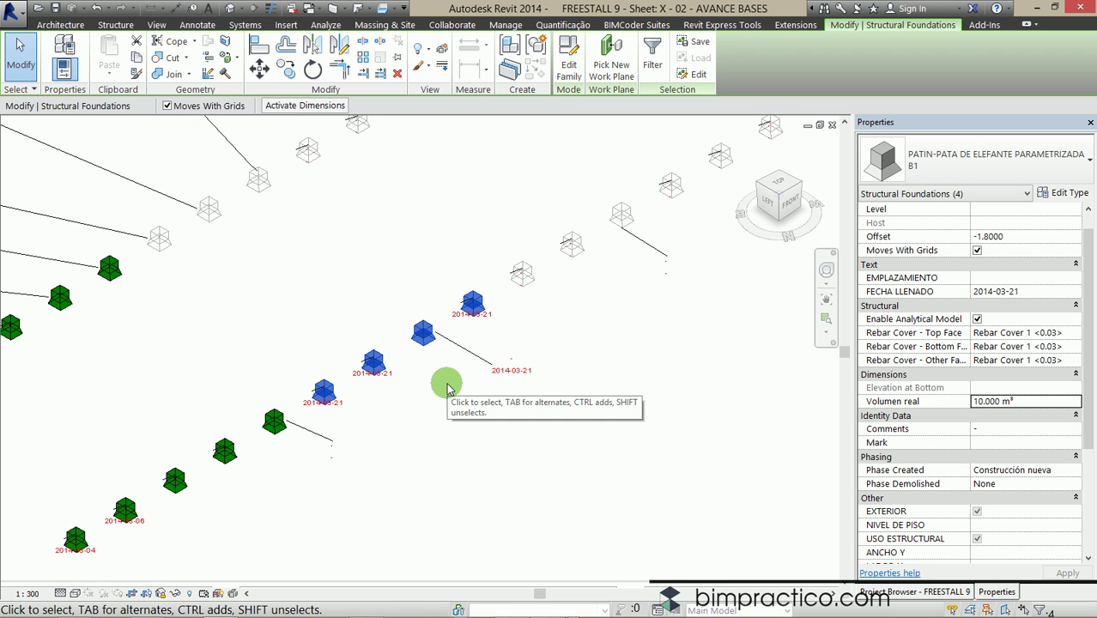
{"action": "middle_click_drag", "start_coordinate": [446, 386], "coordinate": [434, 397]}
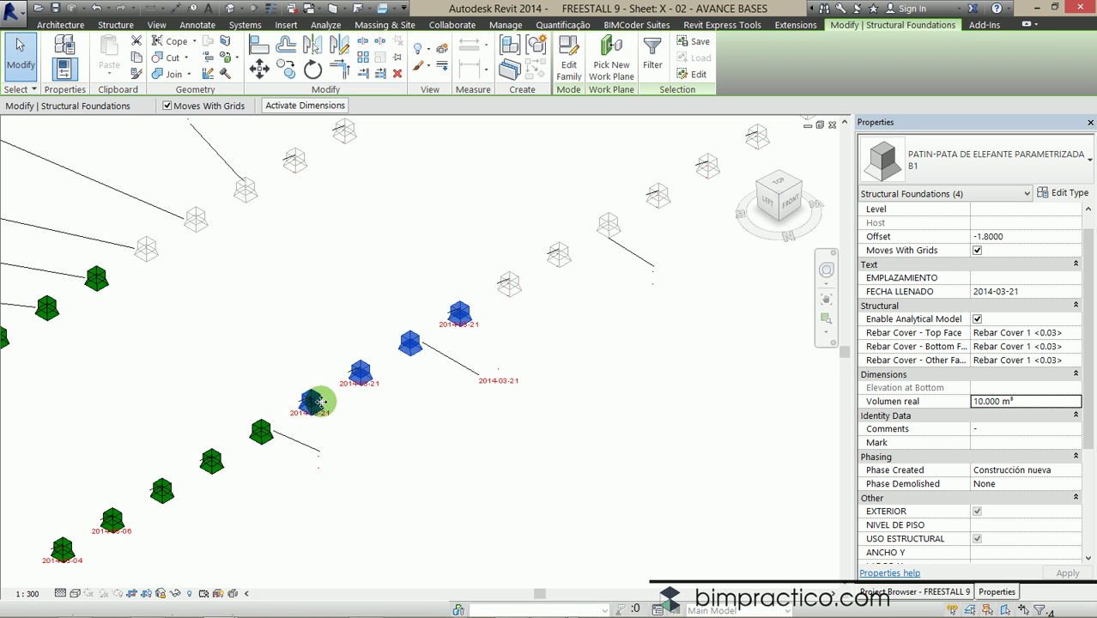
{"action": "middle_click_drag", "start_coordinate": [411, 368], "coordinate": [399, 378]}
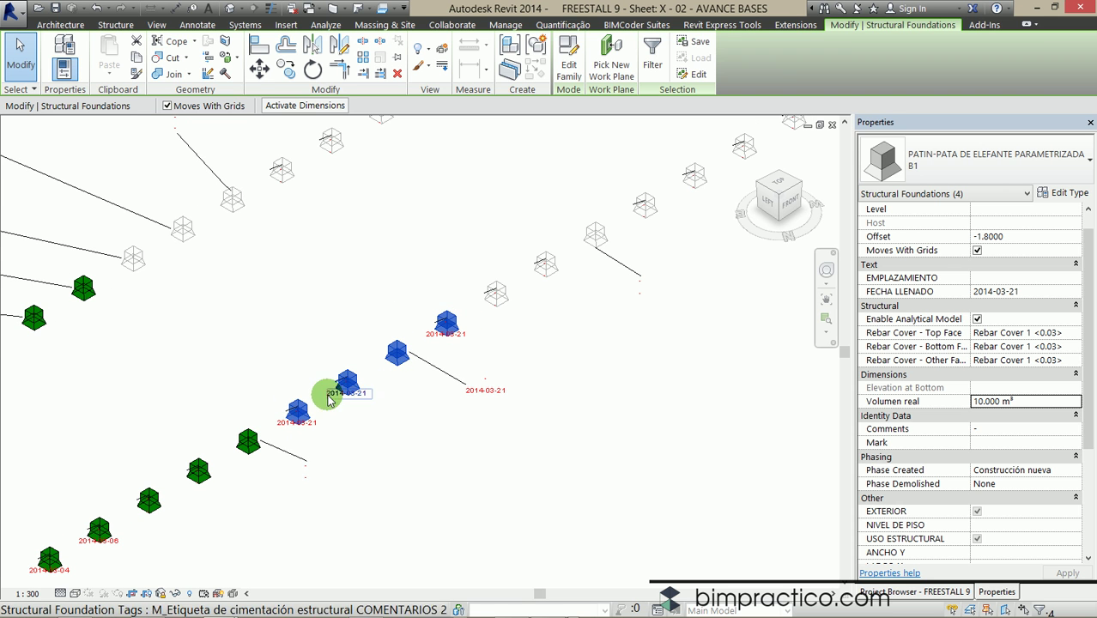
{"action": "scroll", "coordinate": [328, 399], "scroll_direction": "down", "scroll_amount": 2}
{"action": "mouse_move", "coordinate": [360, 417]}
{"action": "middle_mouse_down"}
{"action": "mouse_move", "coordinate": [390, 360]}
{"action": "mouse_move", "coordinate": [395, 325]}
{"action": "middle_mouse_up"}
{"action": "left_click", "coordinate": [410, 257]}
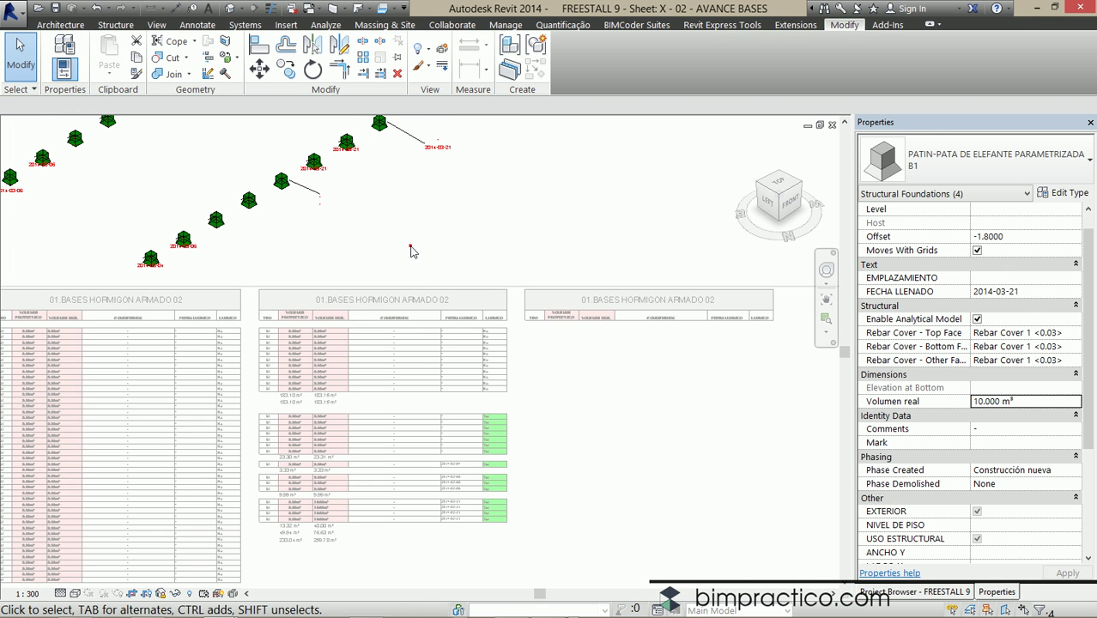
Deactivate the 3D viewport to return to the AVANCE BASES sheet
{"action": "right_click", "coordinate": [437, 202]}
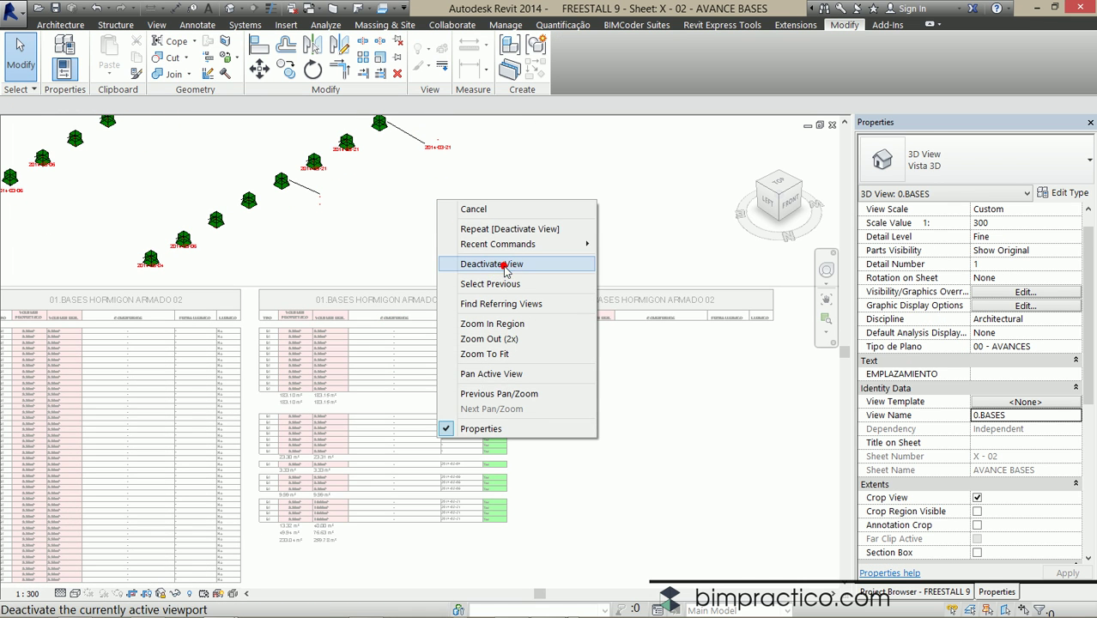
{"action": "left_click", "coordinate": [505, 263]}
{"action": "scroll", "coordinate": [502, 338], "scroll_direction": "up", "scroll_amount": 1}
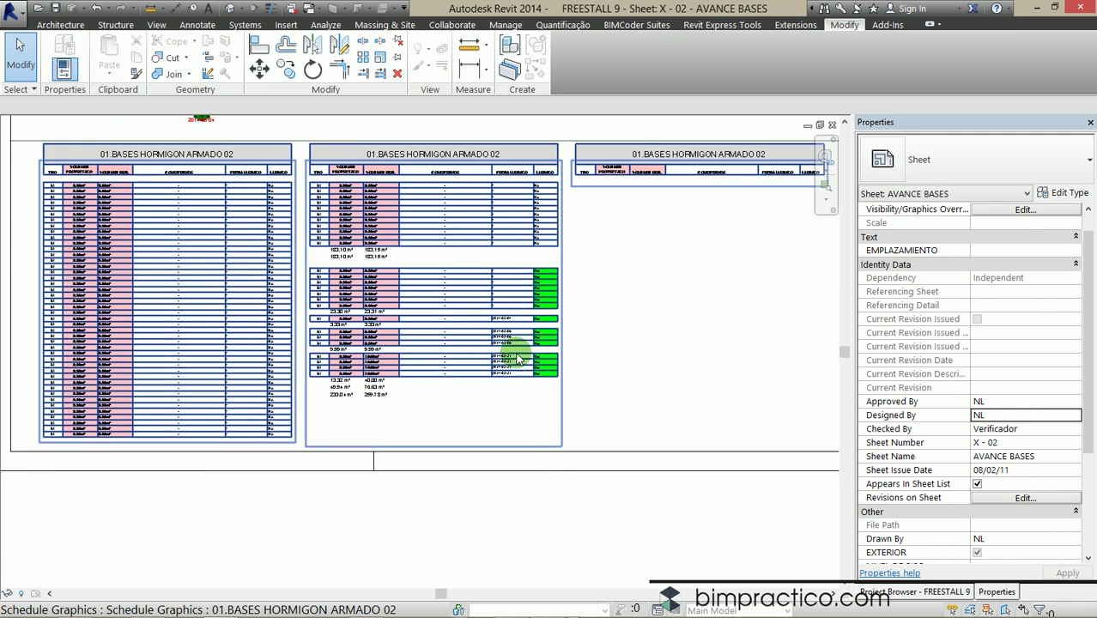
{"action": "scroll", "coordinate": [541, 375], "scroll_direction": "up", "scroll_amount": 4}
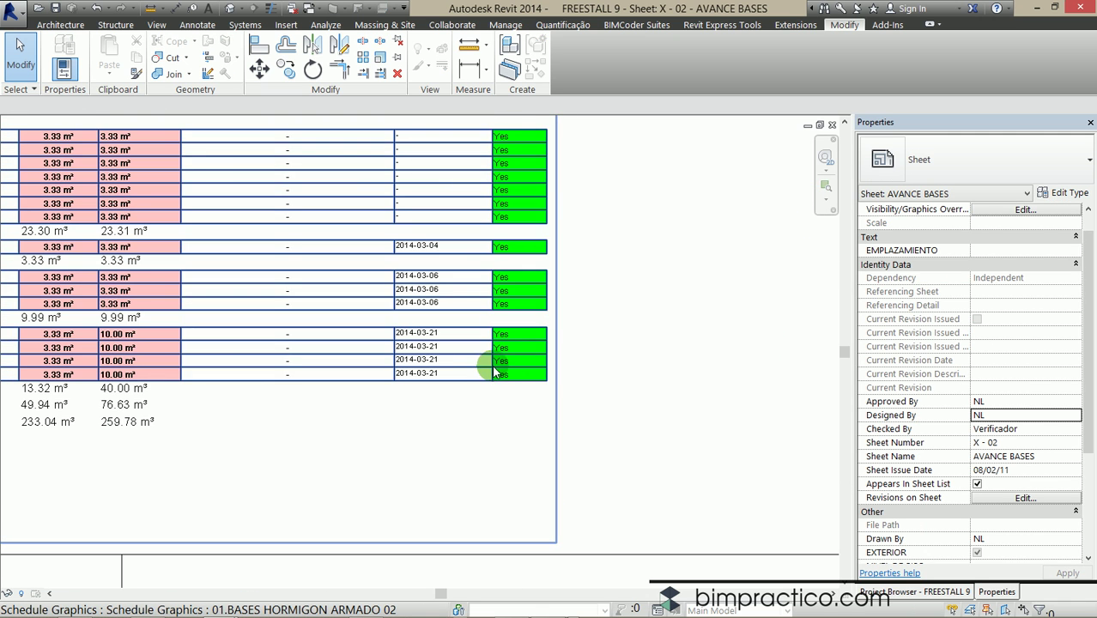
{"action": "scroll", "coordinate": [496, 375], "scroll_direction": "down", "scroll_amount": 2}
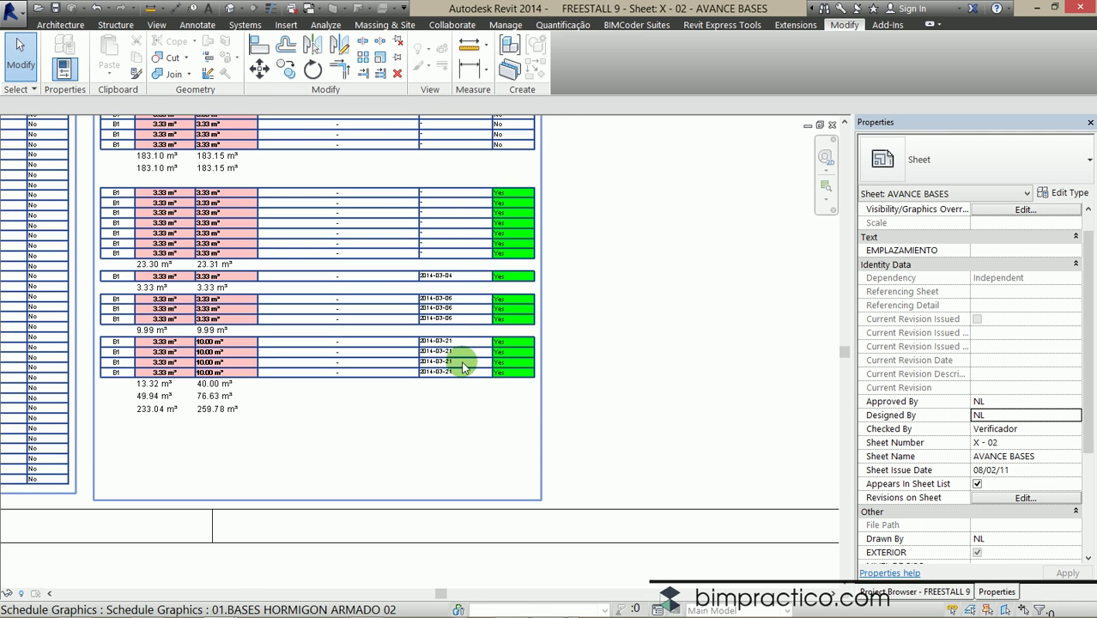
{"action": "scroll", "coordinate": [473, 362], "scroll_direction": "up", "scroll_amount": 2}
{"action": "middle_click_drag", "start_coordinate": [473, 363], "coordinate": [600, 358]}
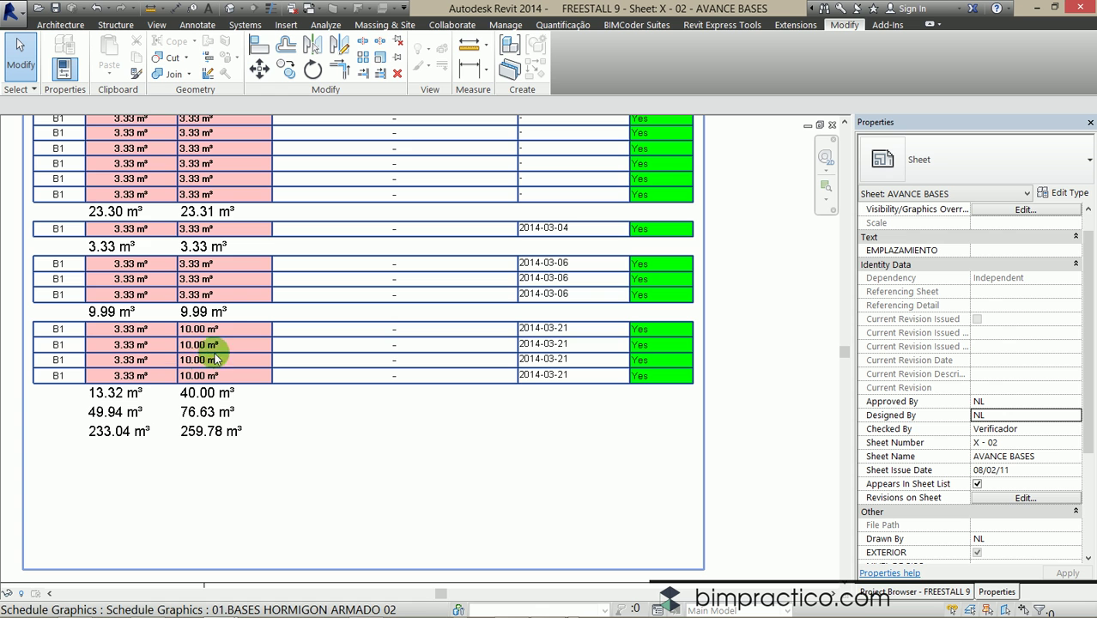
Review the schedule: 2014-03-21 rows at 10.00 m³, subtotal 40.00 m³, total 259.78 m³
{"action": "scroll", "coordinate": [193, 328], "scroll_direction": "up", "scroll_amount": 2}
{"action": "scroll", "coordinate": [195, 327], "scroll_direction": "up", "scroll_amount": 1}
{"action": "scroll", "coordinate": [202, 343], "scroll_direction": "up", "scroll_amount": 2}
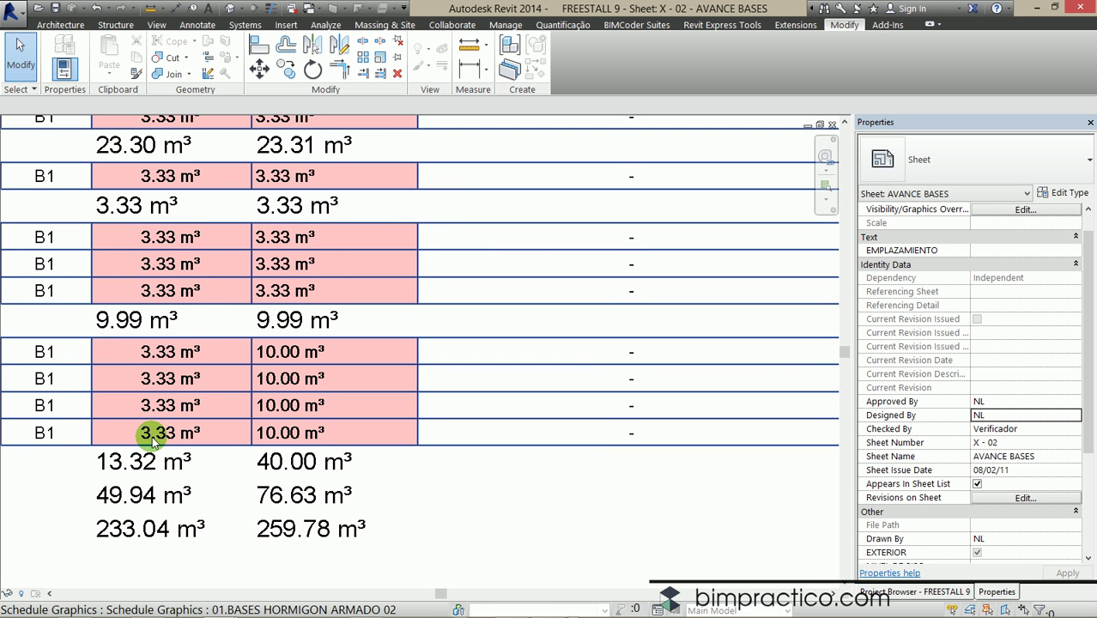
{"action": "scroll", "coordinate": [286, 451], "scroll_direction": "down", "scroll_amount": 1}
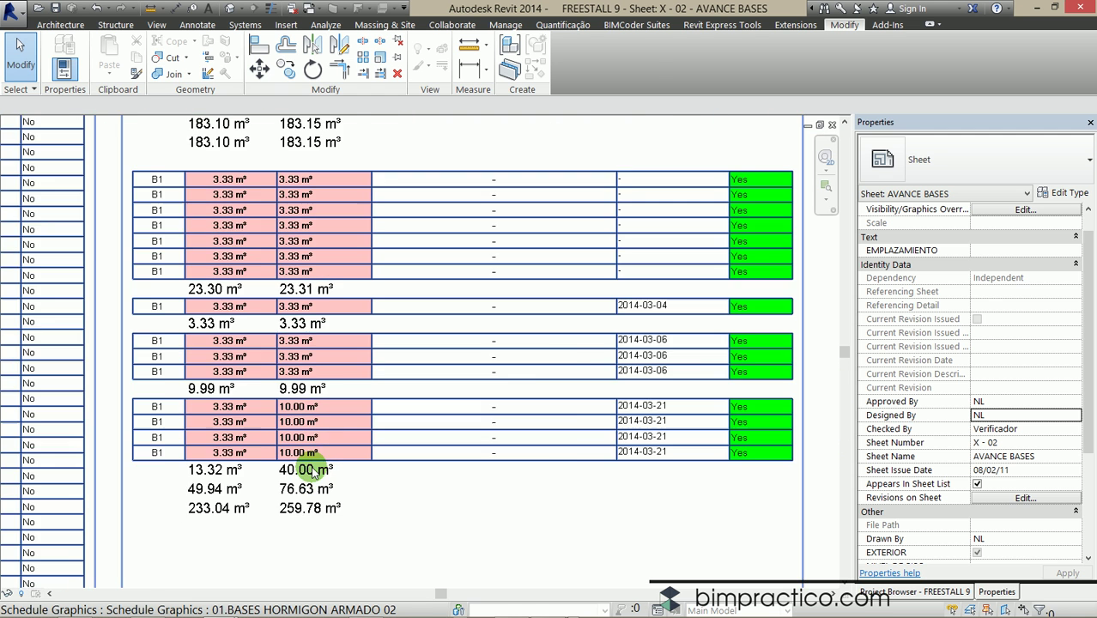
{"action": "scroll", "coordinate": [309, 433], "scroll_direction": "down", "scroll_amount": 3}
{"action": "left_click", "coordinate": [319, 382]}
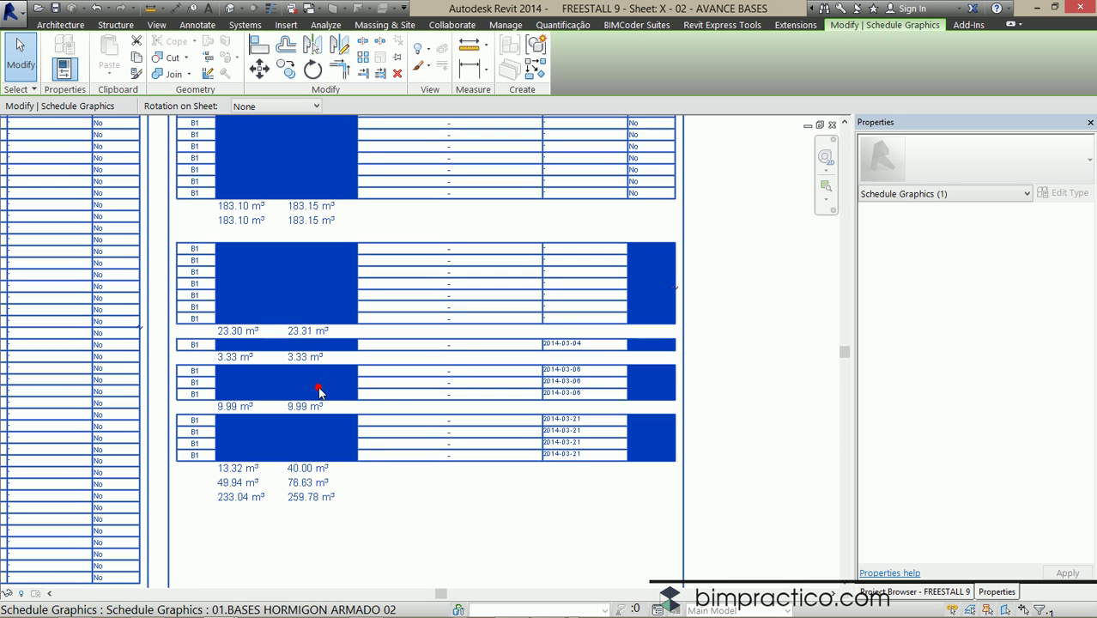
{"action": "key", "text": "Escape"}
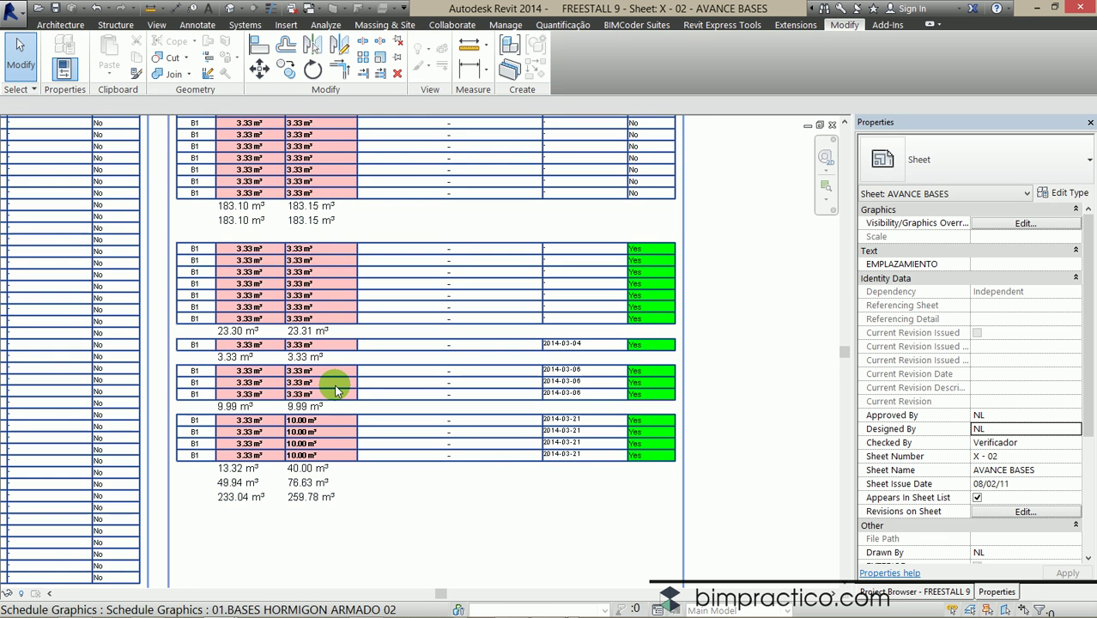